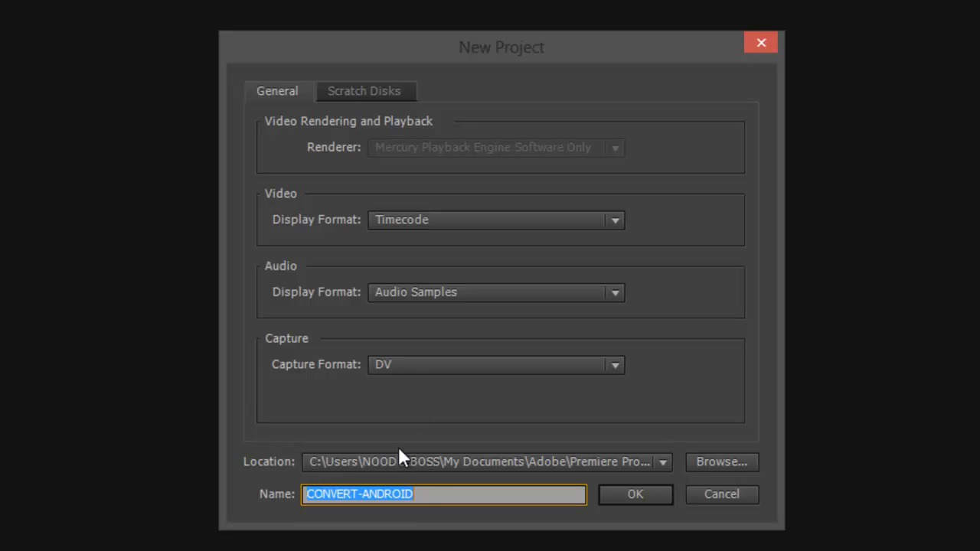
Copy the project name CONVERT-ANDROID, create the project with it, and expand the 1080p group of DVCPROHD sequence presets.
click(349, 499)
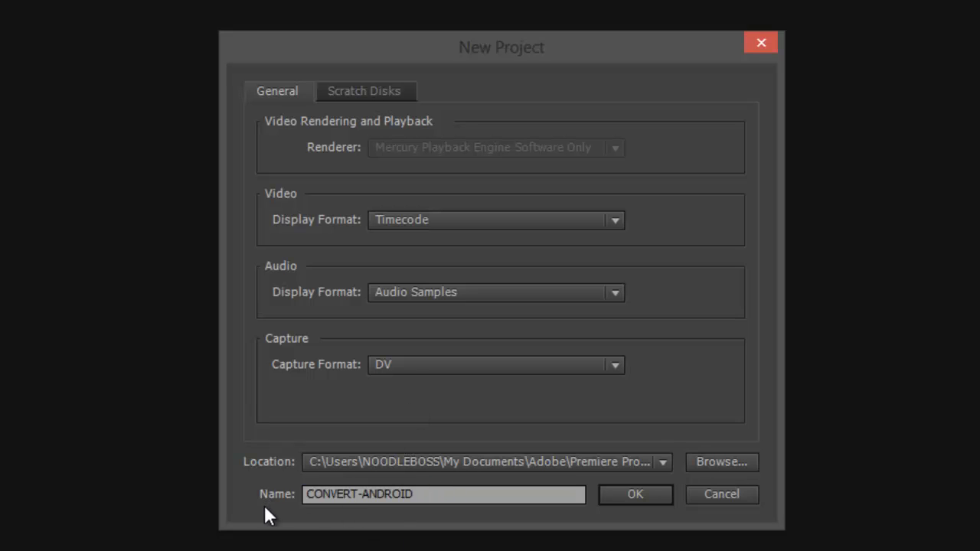
drag(452, 497, 252, 494)
key(ctrl+c)
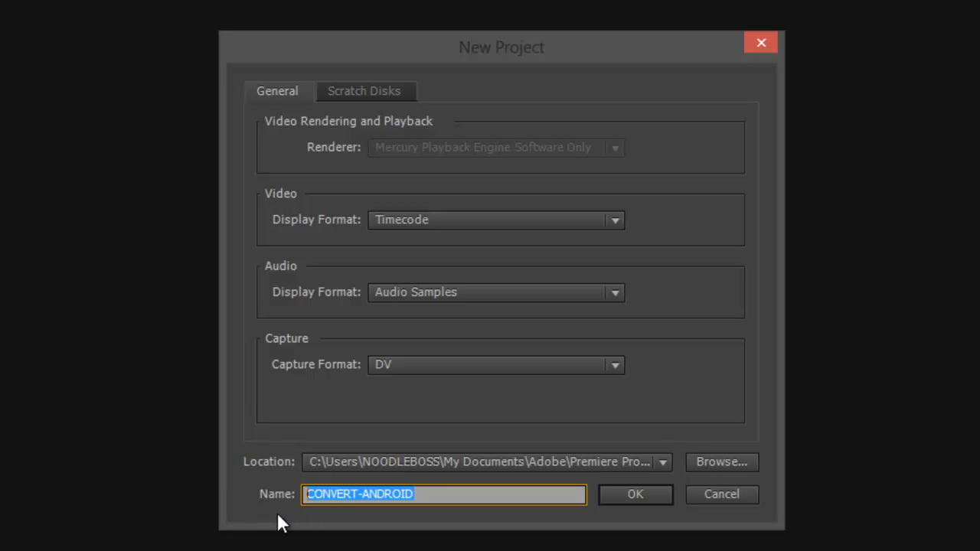
click(628, 499)
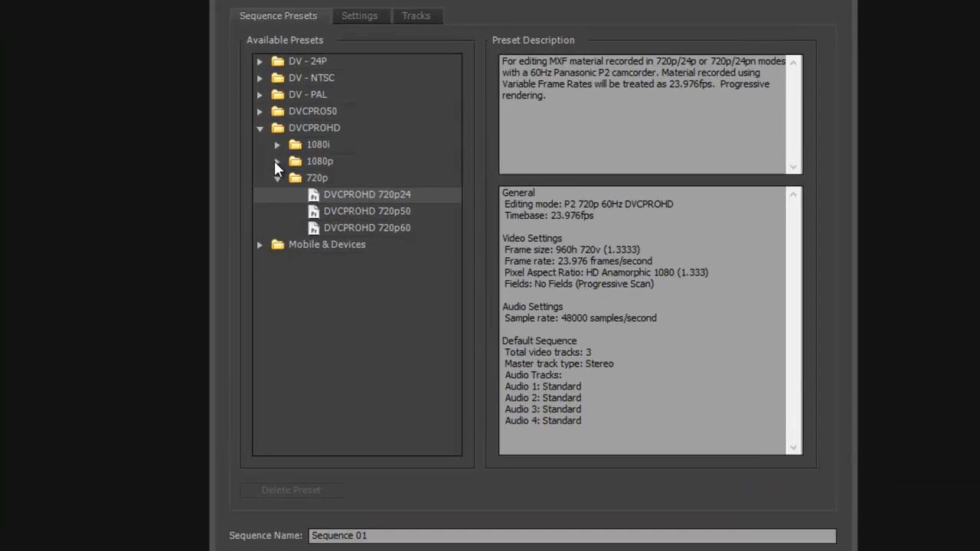
click(279, 166)
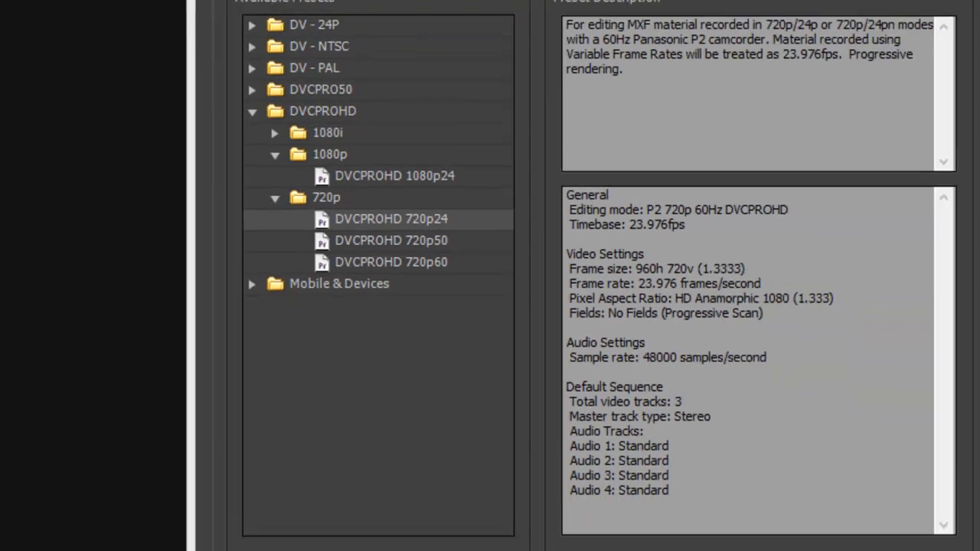
Switch to a new File Explorer window and locate video-sample.MOV in the Desktop folder.
right_click(27, 541)
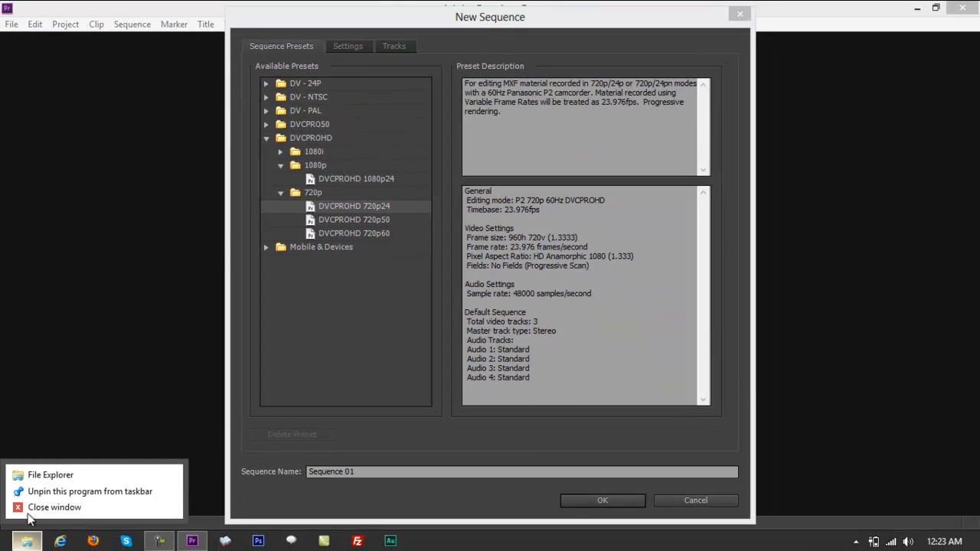
click(43, 476)
click(370, 199)
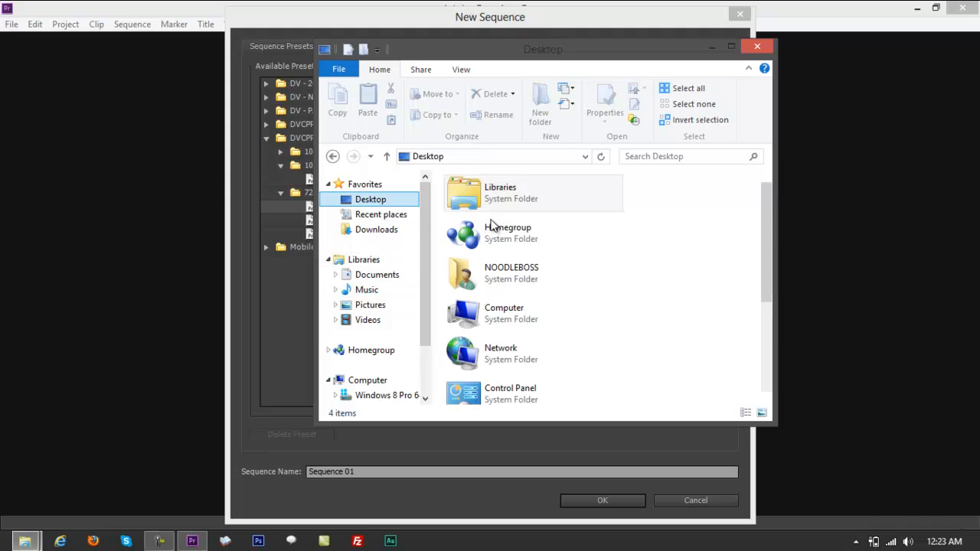
drag(771, 240, 771, 309)
click(722, 284)
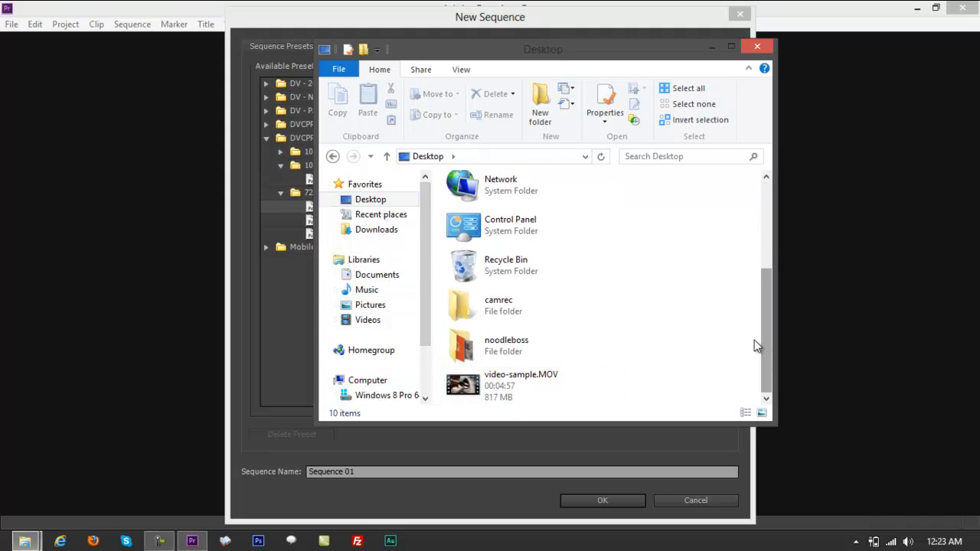
Open the detailed properties of video-sample.MOV and examine its frame width, frame height and frame rate.
click(490, 392)
right_click(490, 390)
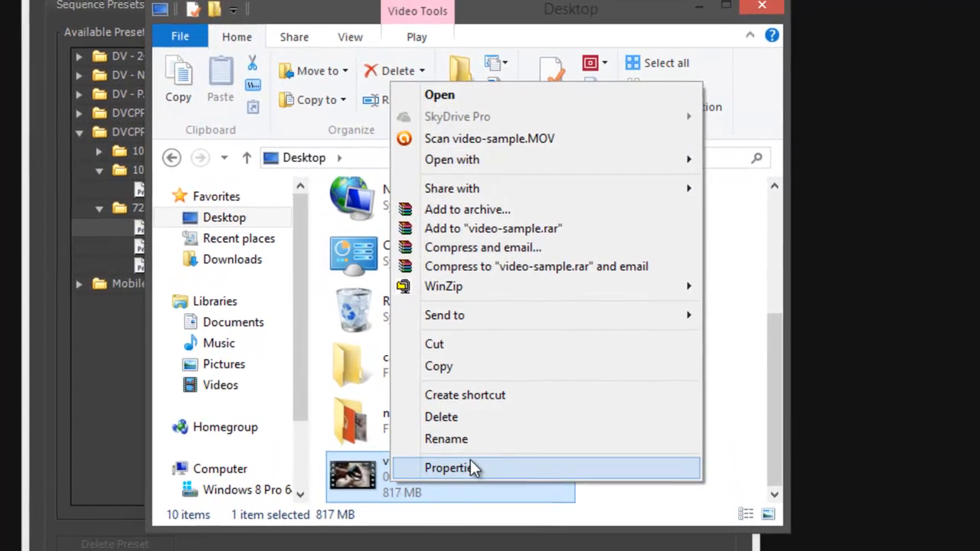
click(549, 378)
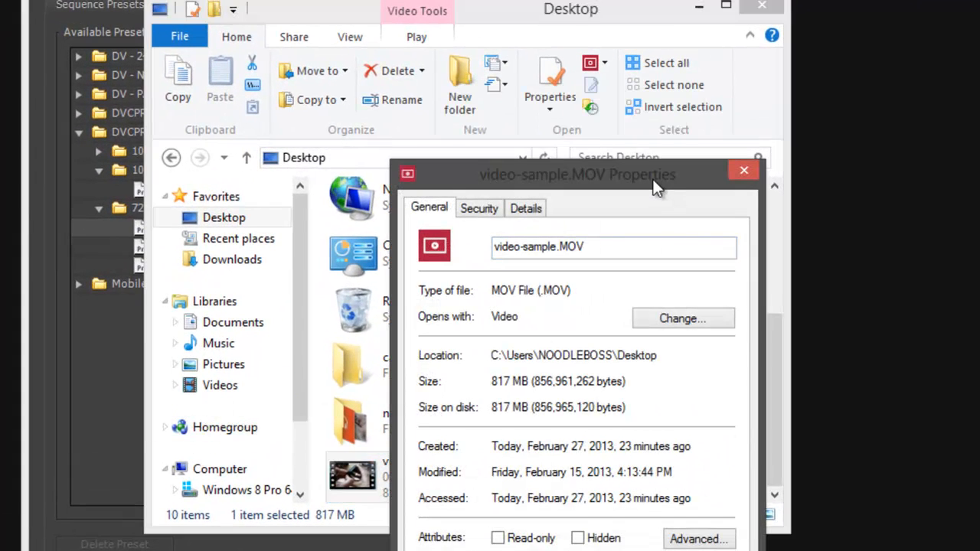
drag(650, 172, 563, 111)
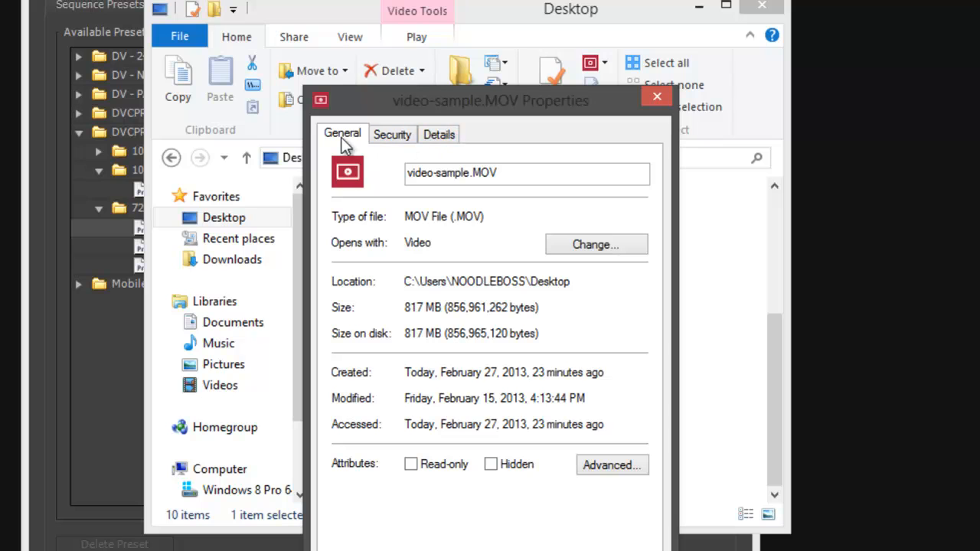
click(440, 135)
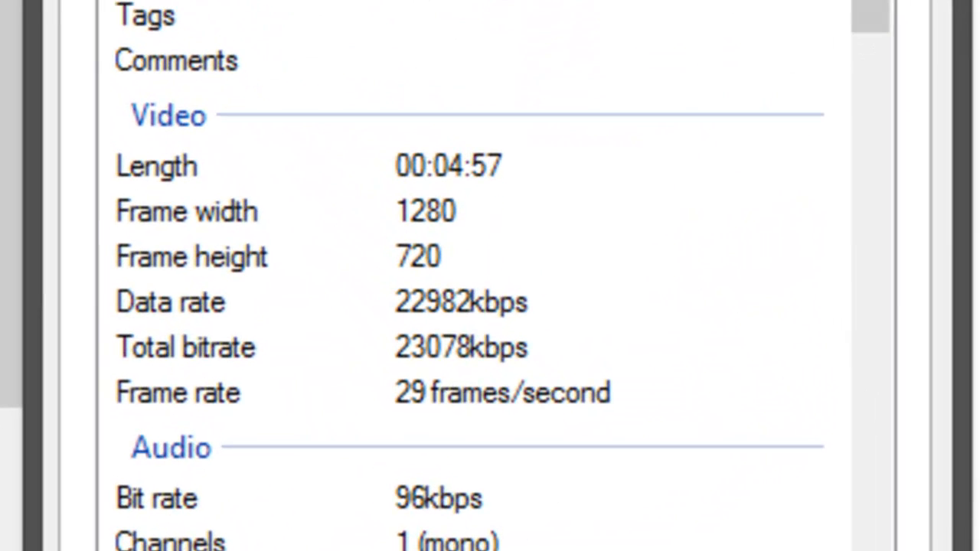
drag(640, 230, 640, 235)
drag(871, 22, 871, 30)
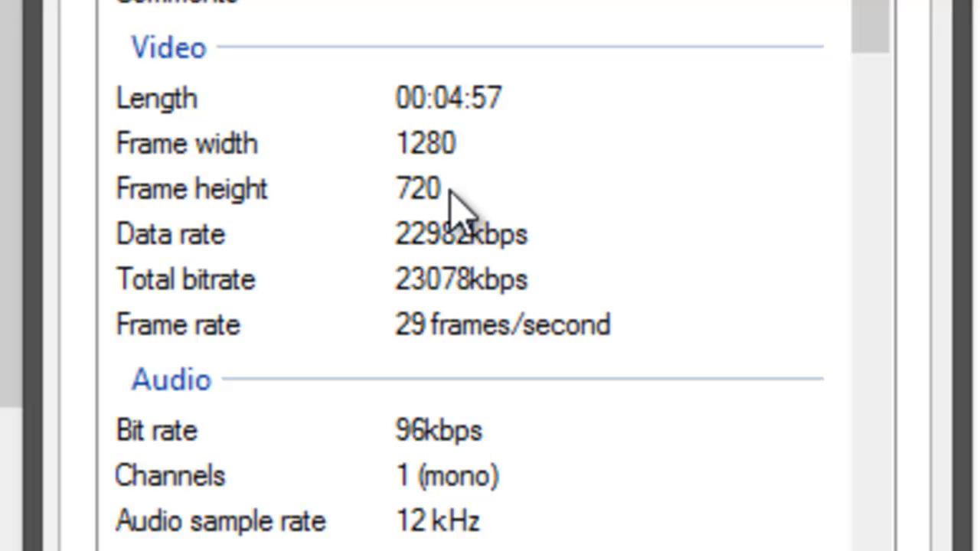
drag(871, 26, 871, 67)
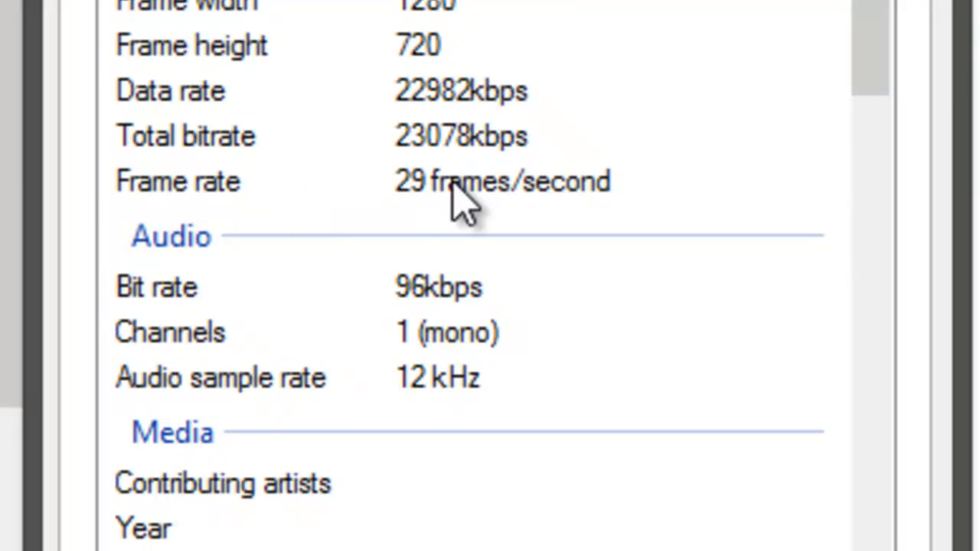
drag(268, 1, 800, 3)
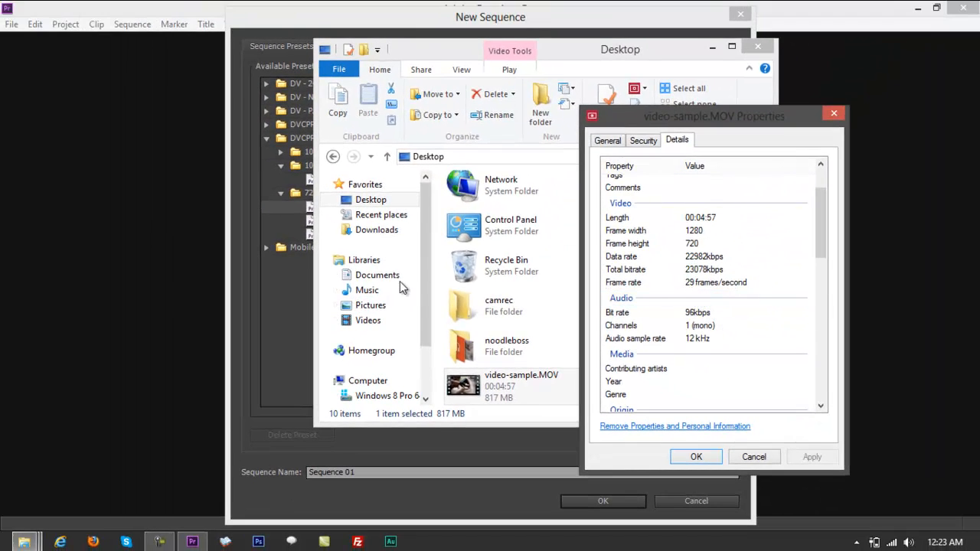
Return to Premiere Pro and create a sequence from the DVCPROHD 720p24 preset, using the copied name CONVERT-ANDROID.
click(290, 294)
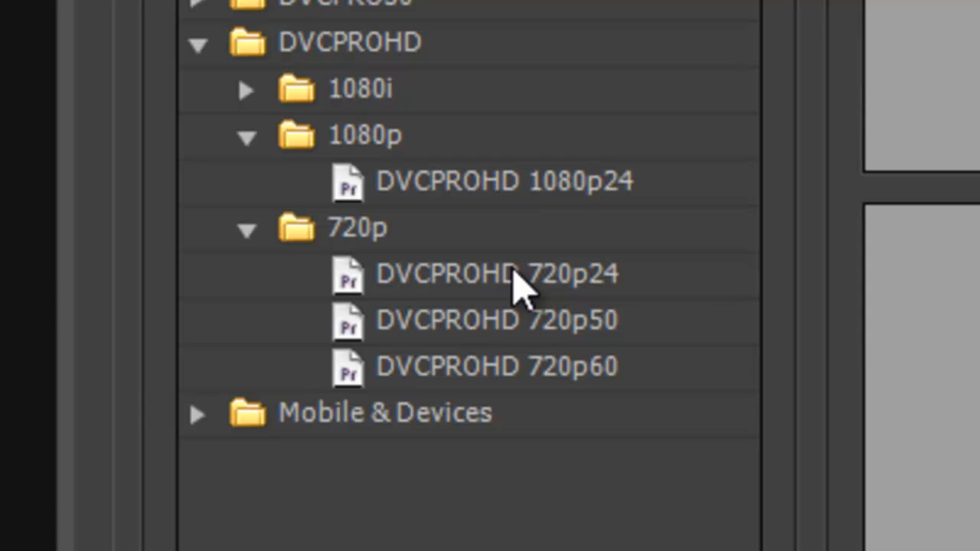
click(514, 282)
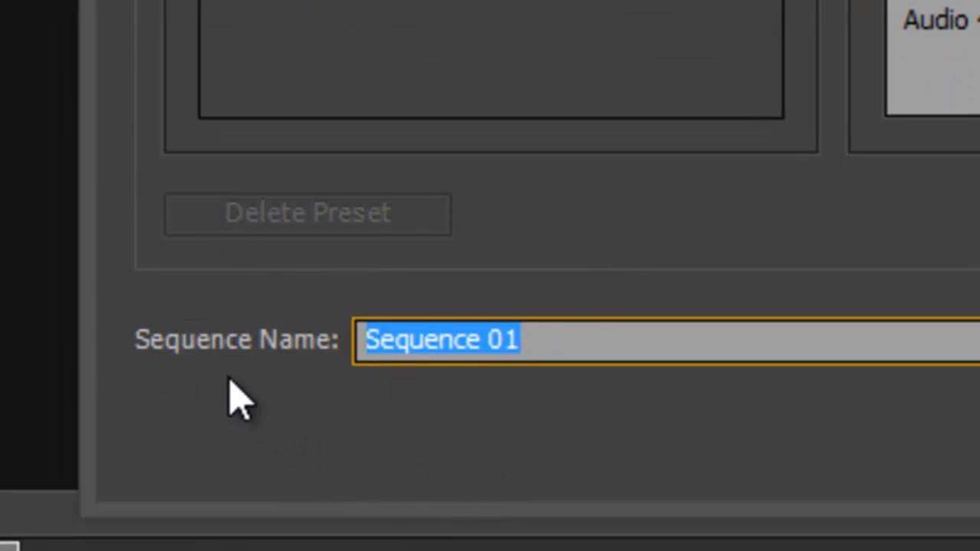
key(ctrl+v)
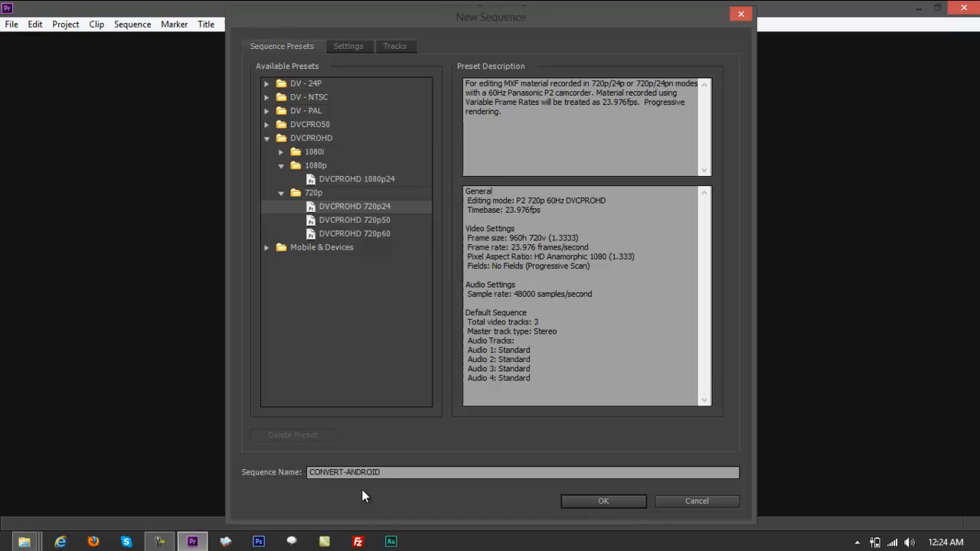
click(590, 503)
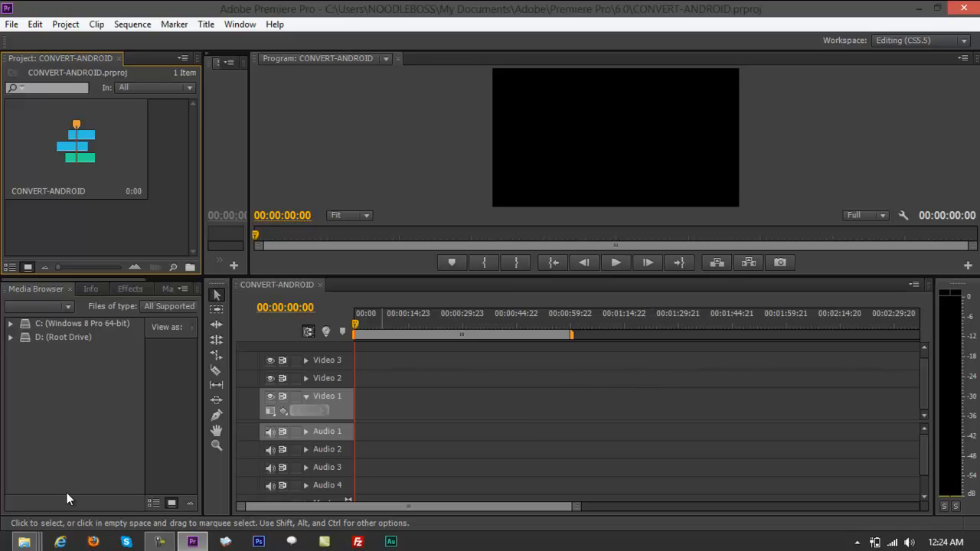
Switch to the File Explorer window showing the Desktop folder and move it aside so the project workspace is uncovered.
mouse_move(23, 542)
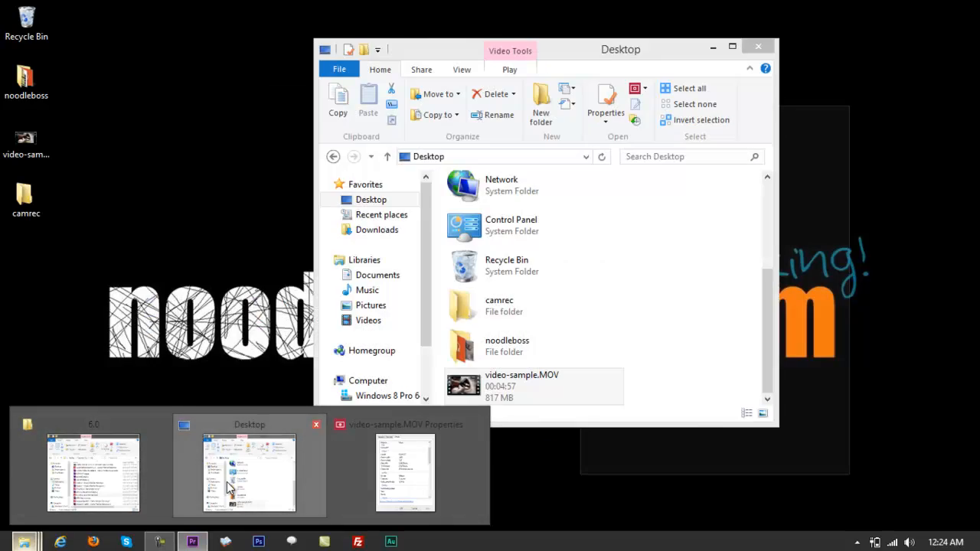
click(228, 488)
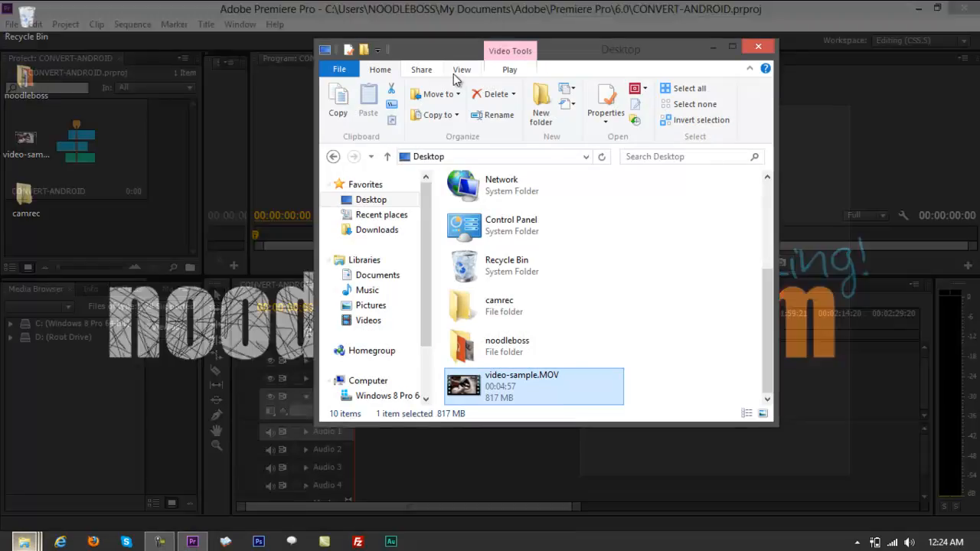
drag(564, 56, 776, 35)
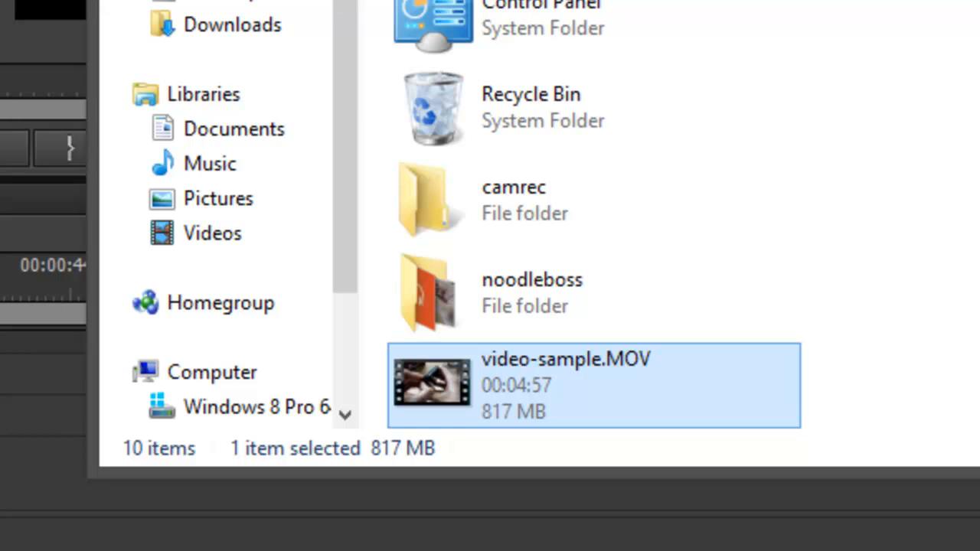
key(alt+Tab)
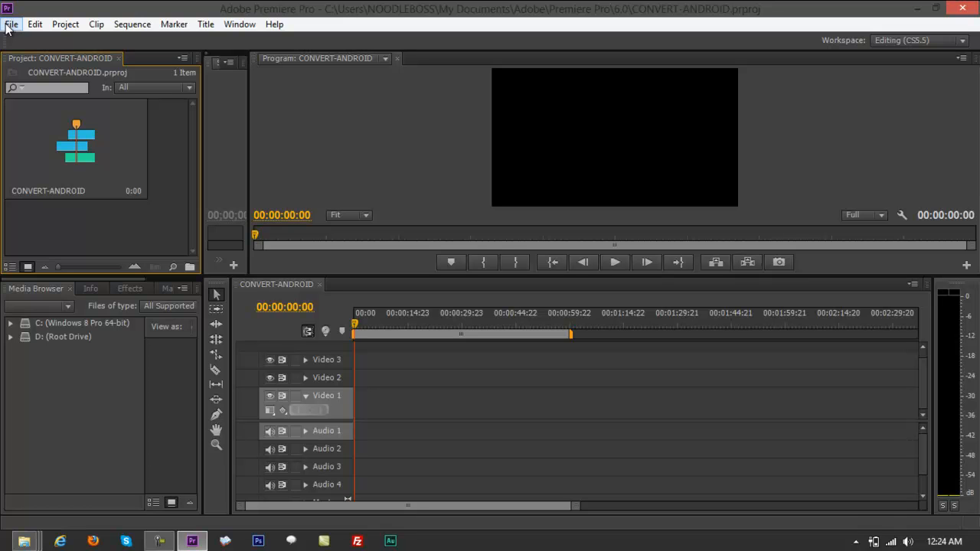
click(9, 24)
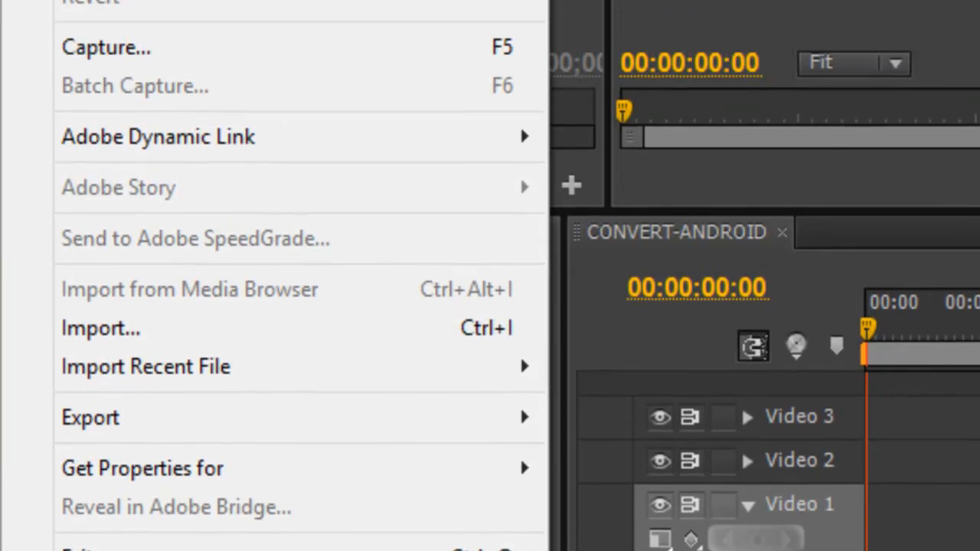
key(Escape)
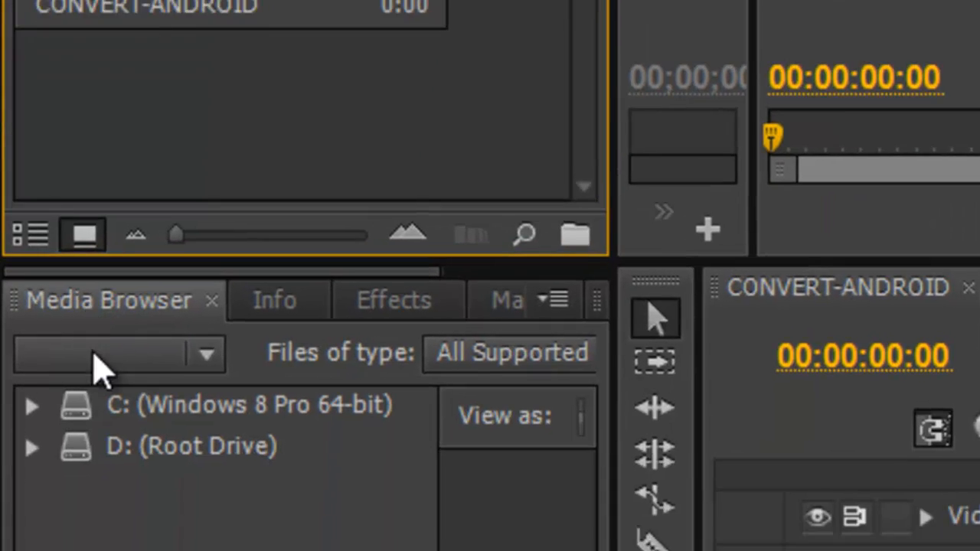
click(32, 406)
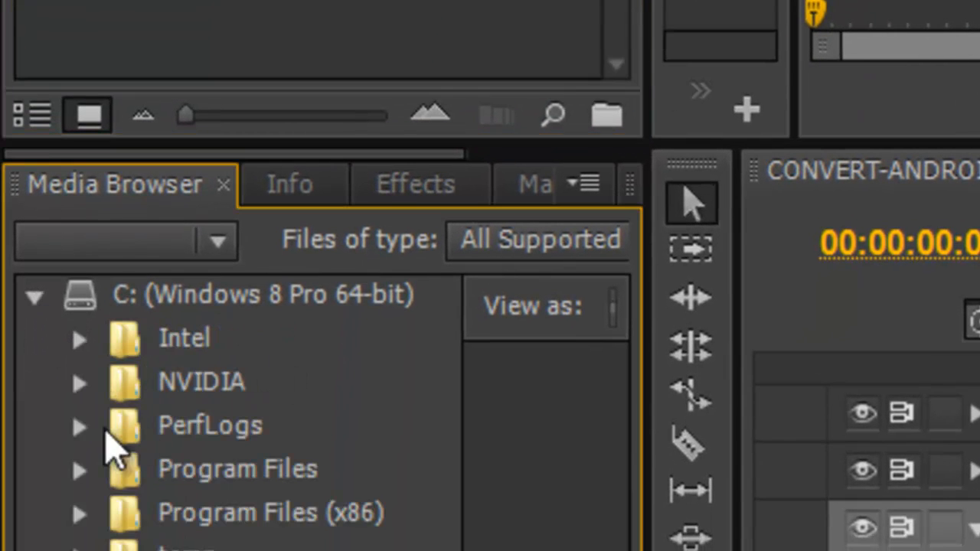
click(35, 297)
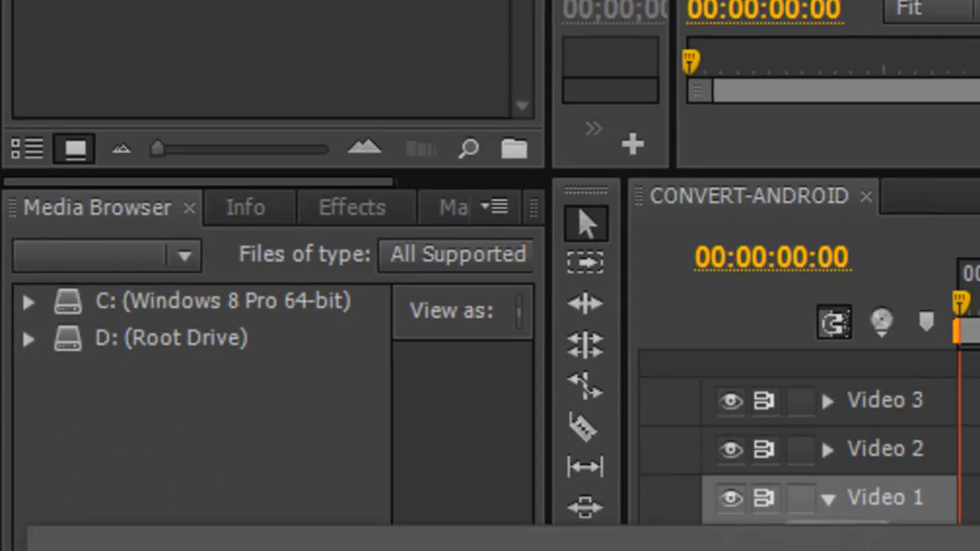
Bring video-sample.MOV from the Desktop folder window to the start of the Video 1 track, changing the sequence settings to match the clip.
mouse_move(254, 506)
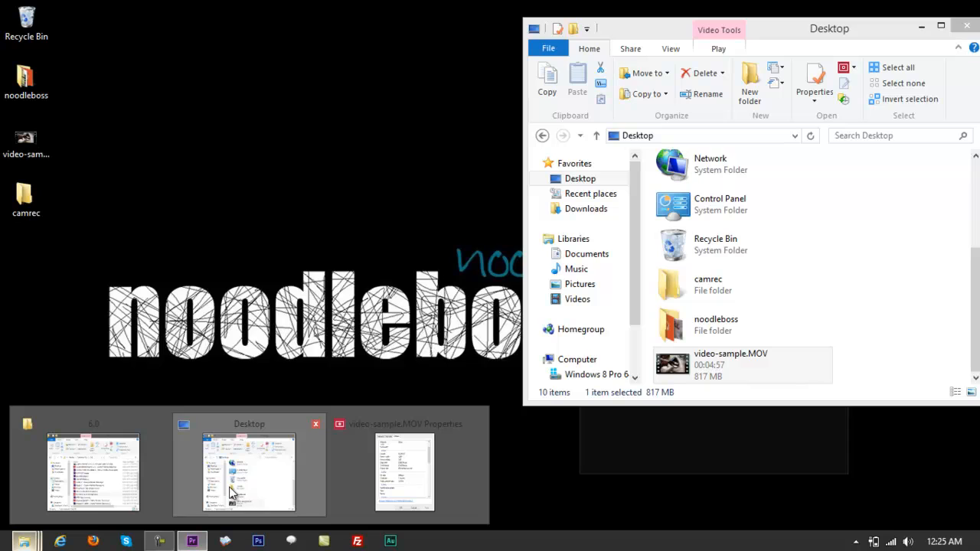
click(232, 493)
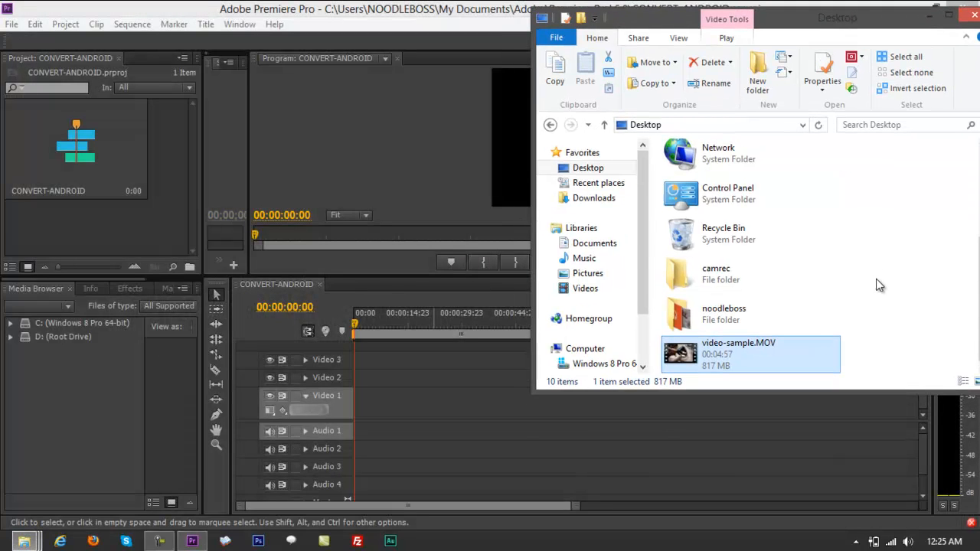
click(878, 283)
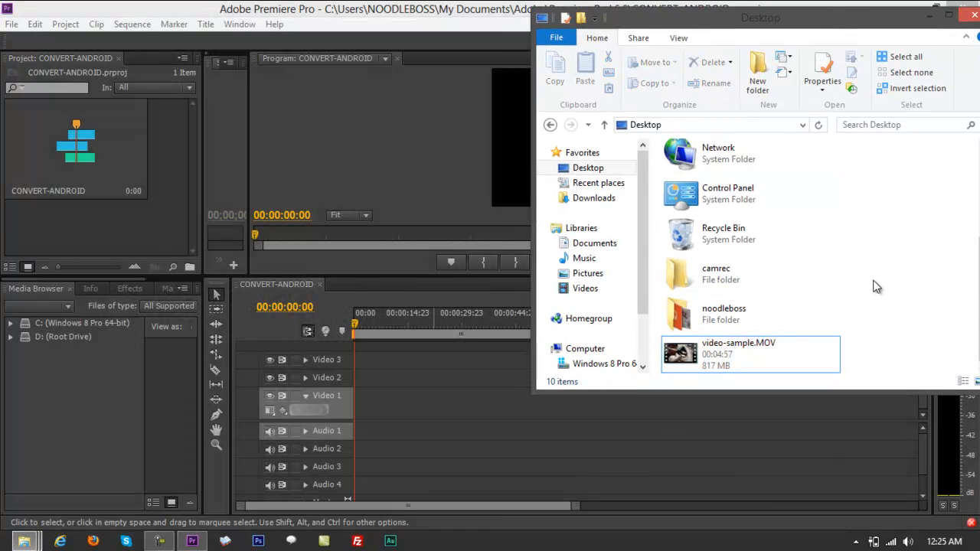
click(384, 395)
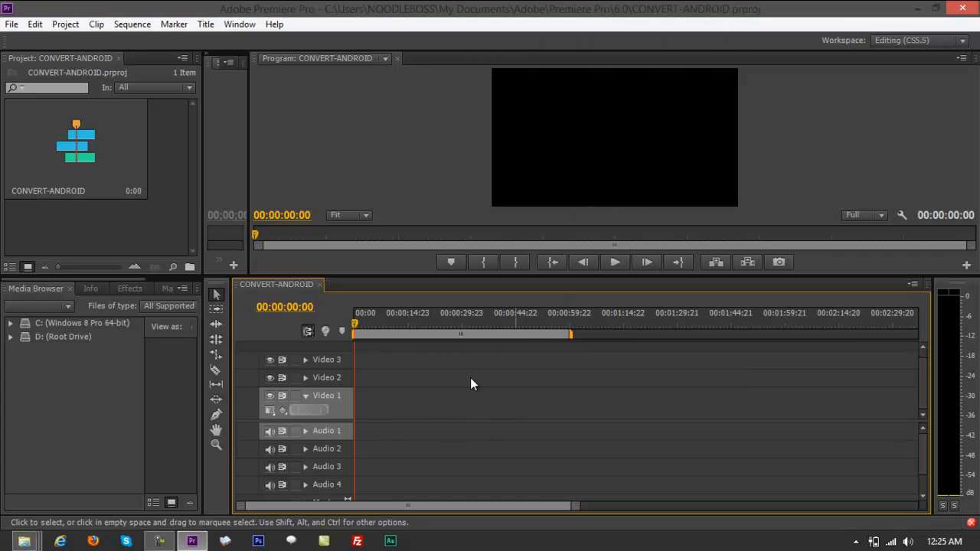
key(alt+Tab)
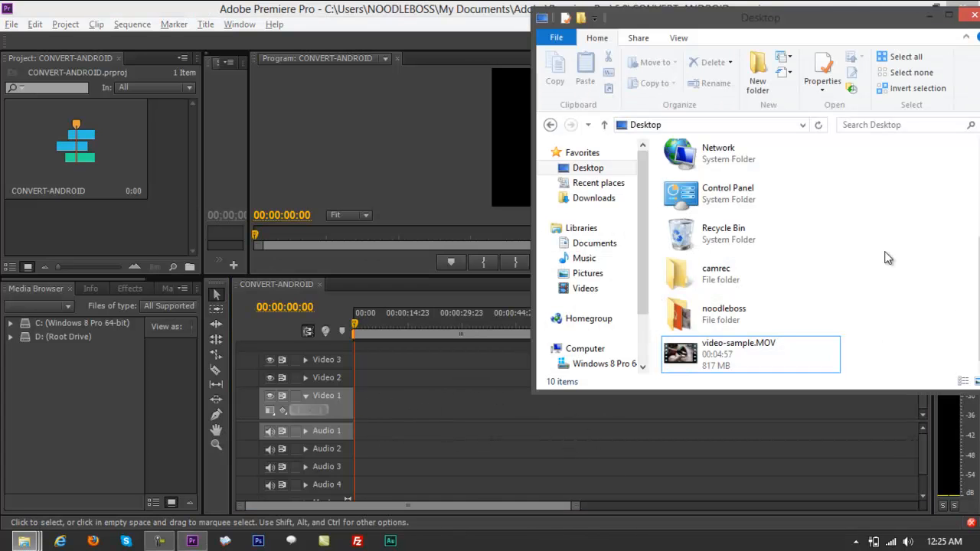
click(693, 354)
drag(383, 314, 341, 315)
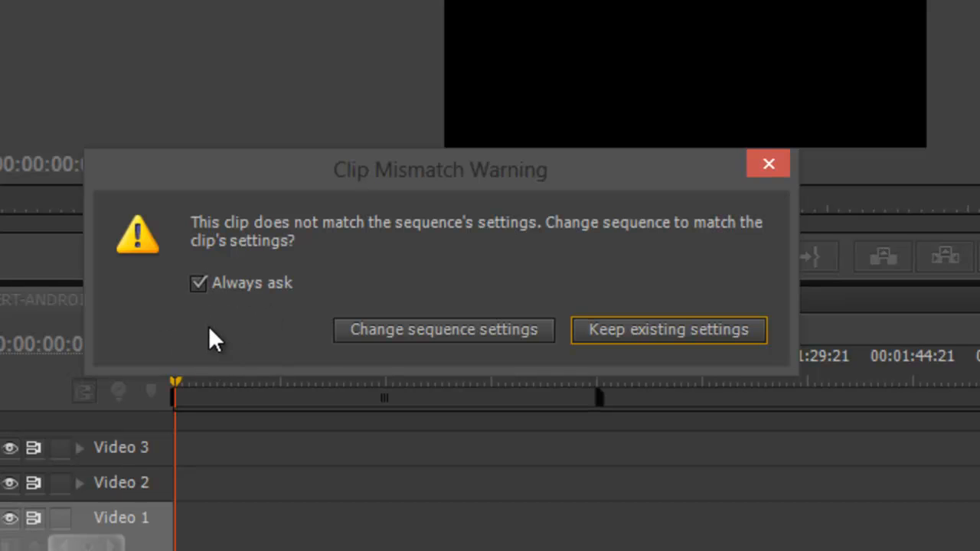
click(397, 340)
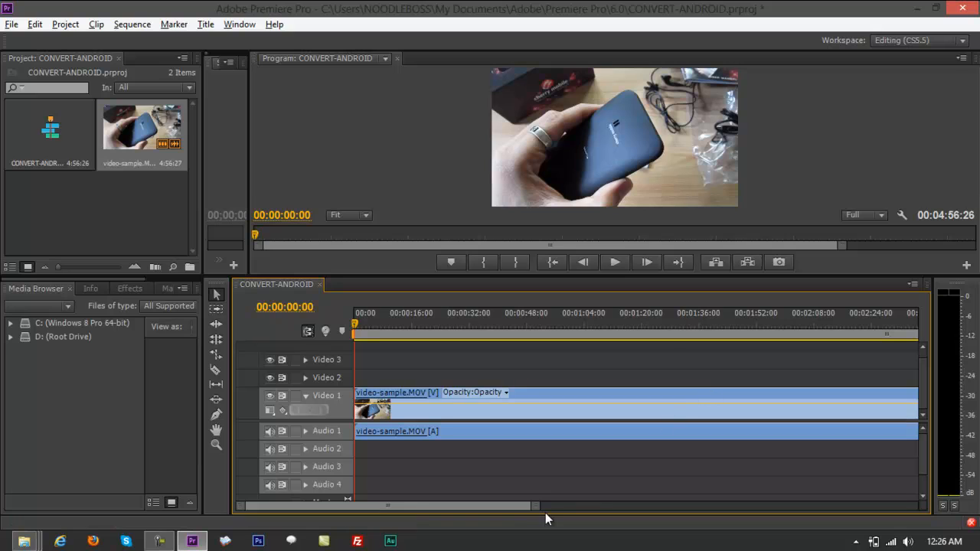
Zoom the timeline out to show the whole video-sample.MOV clip and play the sequence from the start.
drag(533, 508, 910, 482)
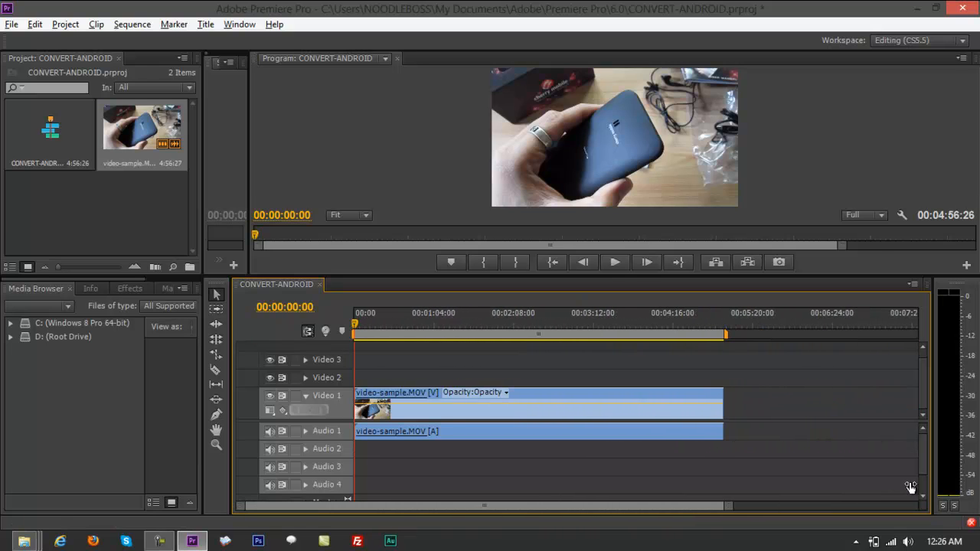
key(space)
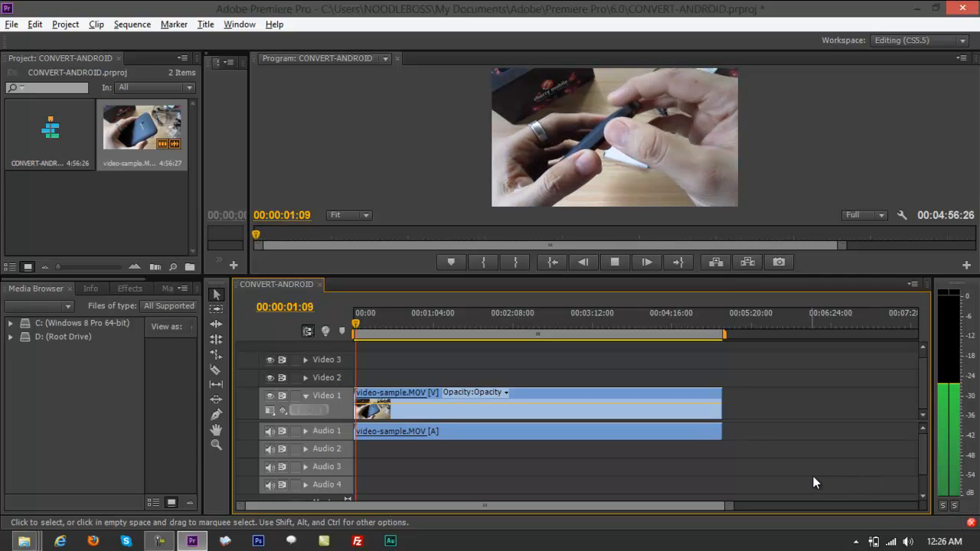
Stop playback and split video-sample.MOV with the Razor tool at two points, isolating a section about 23 seconds long near 00:02:08.
key(space)
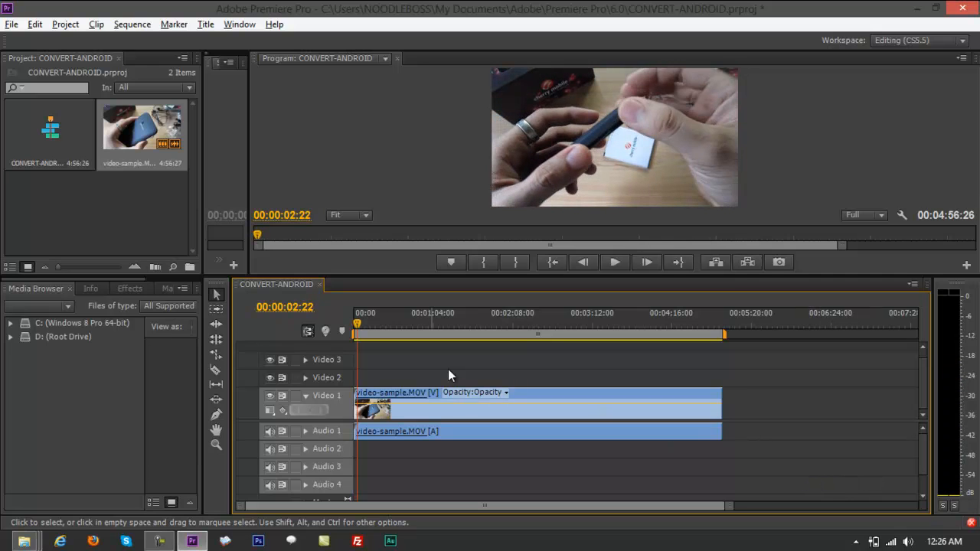
click(217, 371)
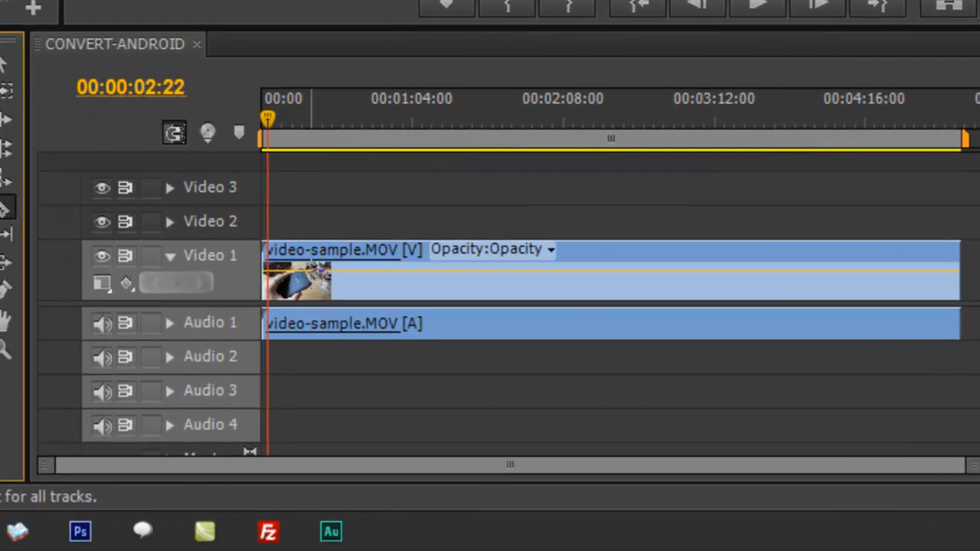
click(606, 293)
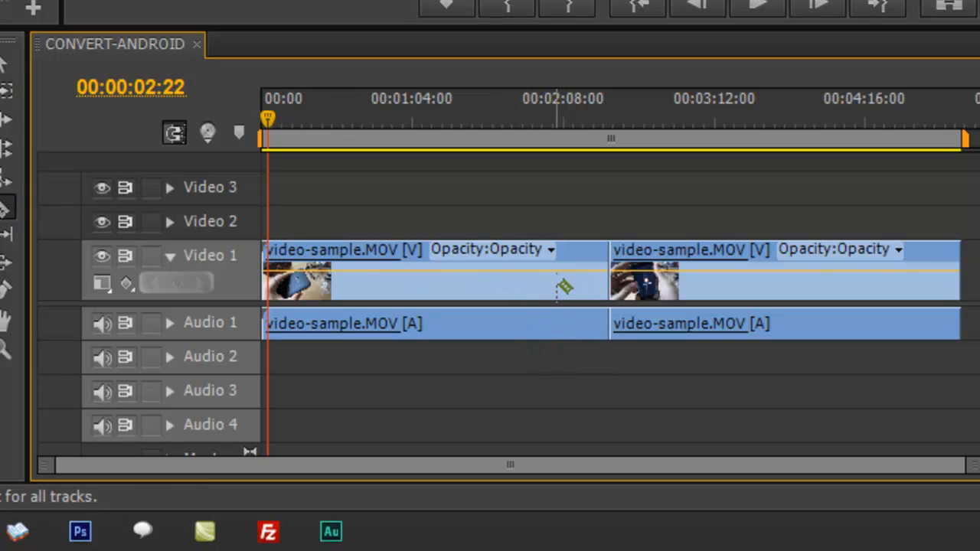
click(556, 288)
Delete the first and last pieces of the split clip and move the remaining middle section to the start of Video 1.
key(v)
click(458, 280)
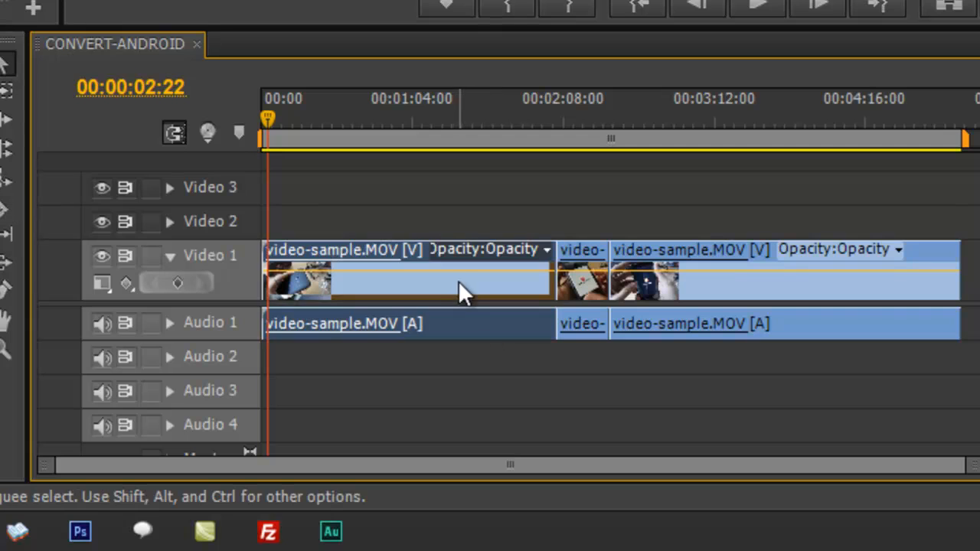
key(Delete)
click(688, 261)
key(Delete)
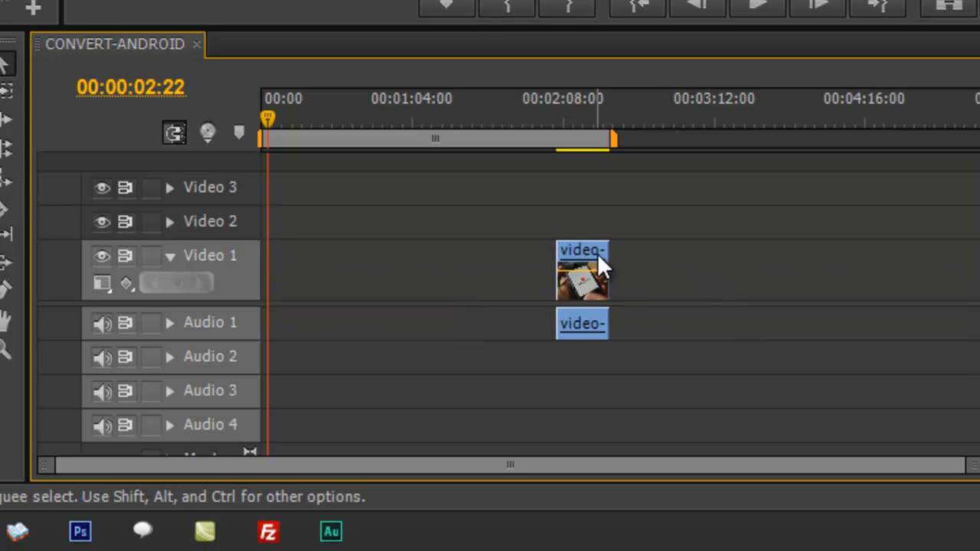
drag(963, 467, 852, 471)
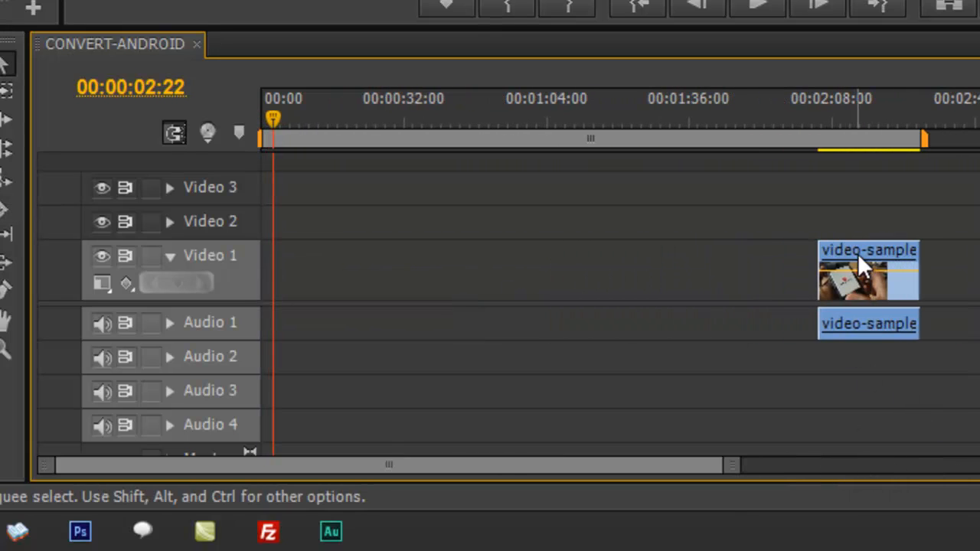
drag(858, 253, 270, 260)
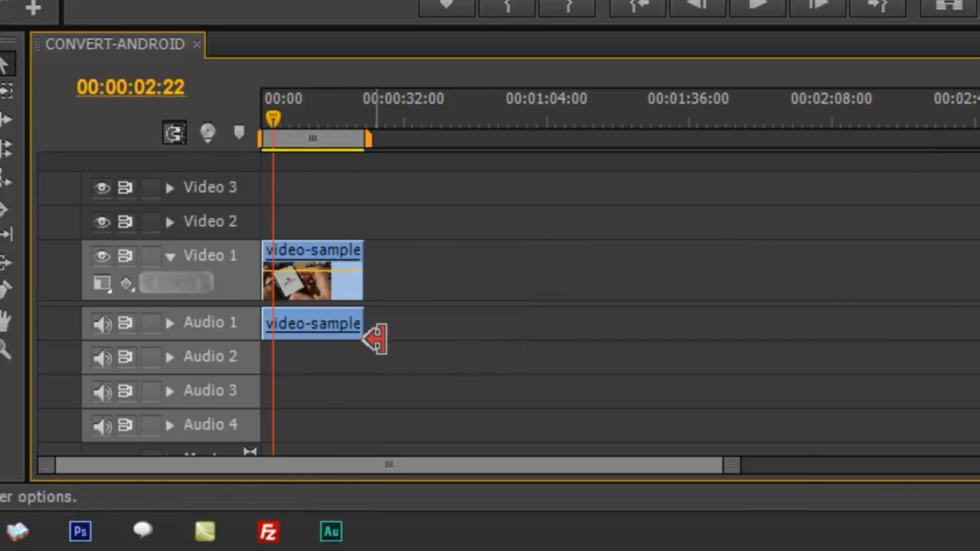
Unlink the remaining clip's audio from its video and delete the audio portion from Audio 1.
right_click(313, 330)
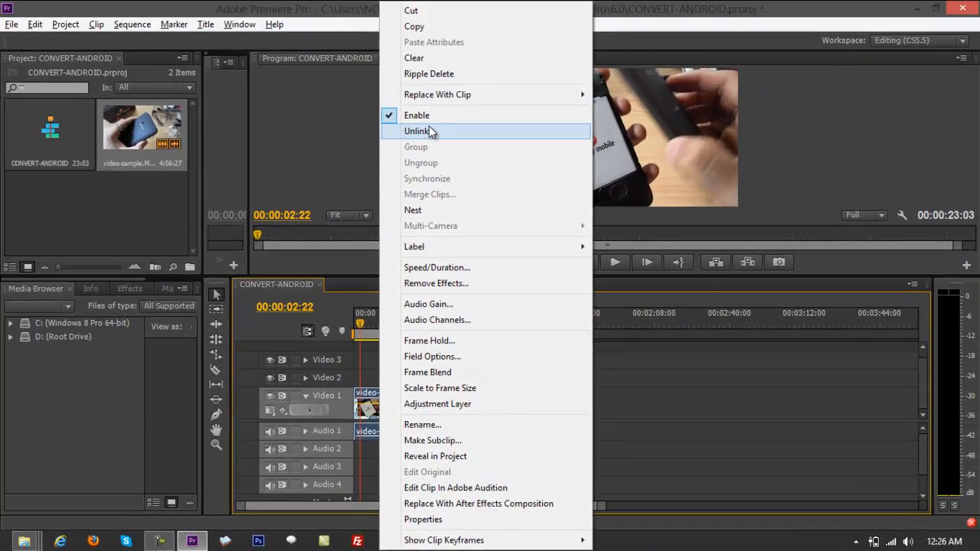
click(430, 128)
key(Delete)
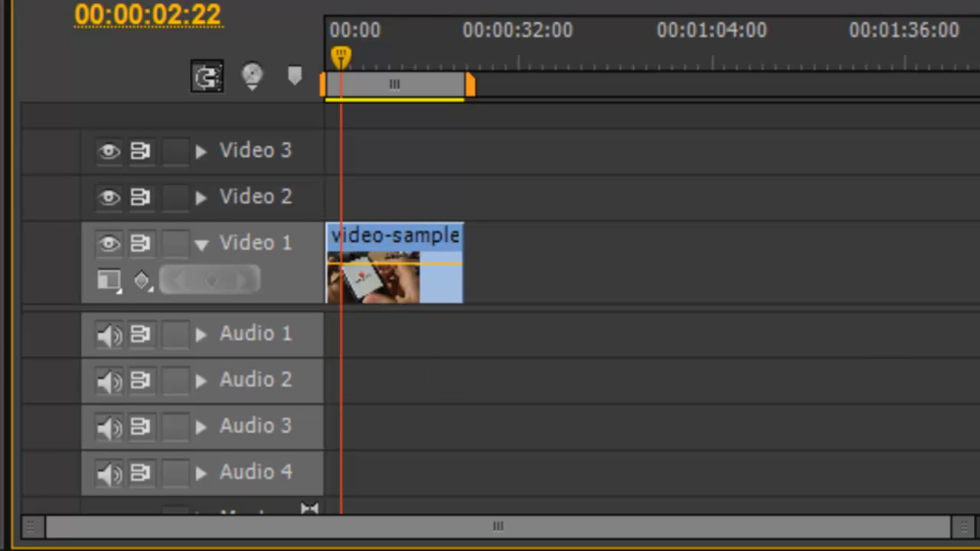
Enlarge the Program monitor to inspect the current frame and restore the timeline's height.
drag(958, 2, 941, 413)
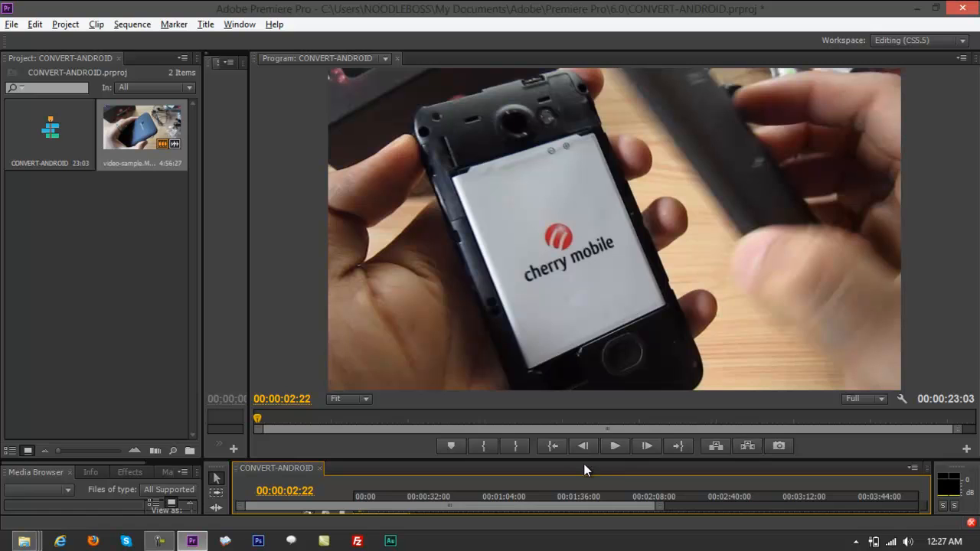
drag(583, 463, 583, 300)
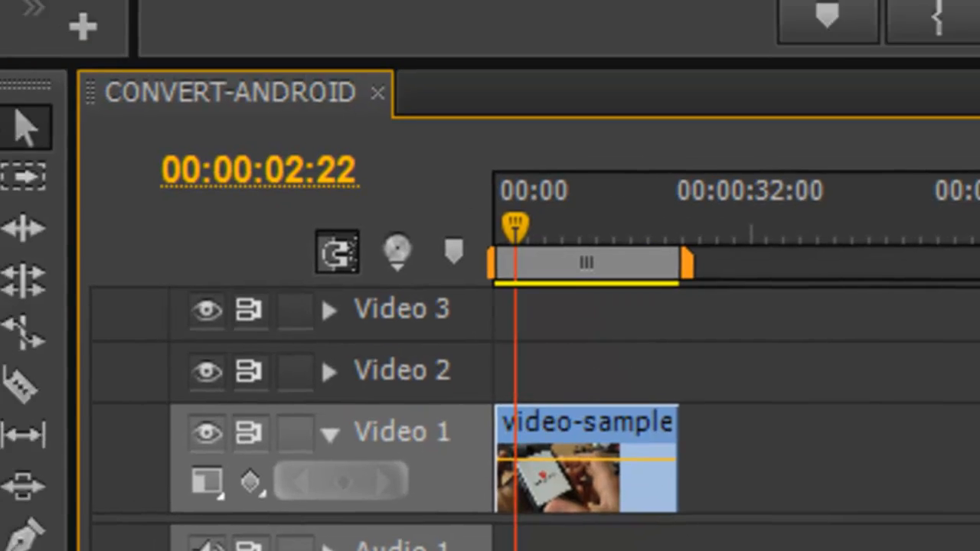
Open the media export settings for the CONVERT-ANDROID sequence and compare the source and output previews.
key(alt+f)
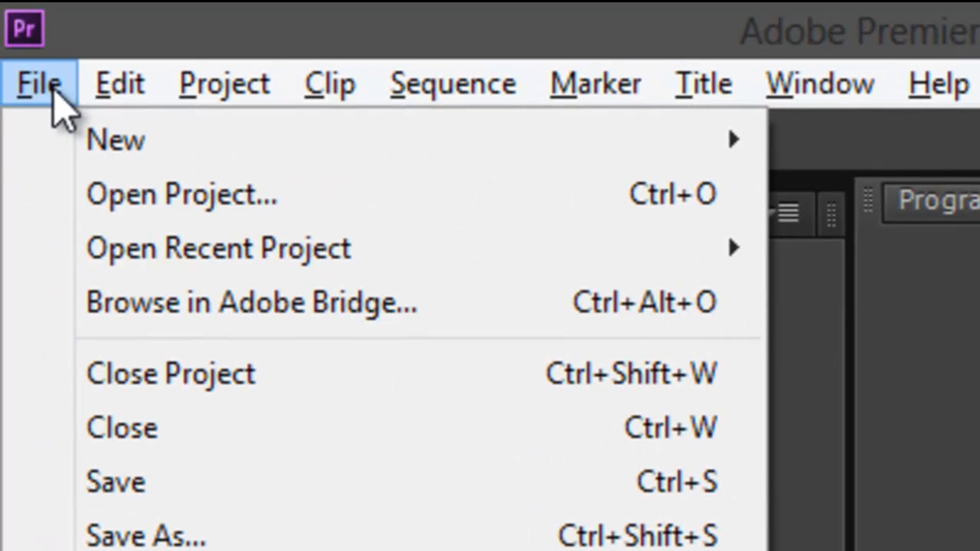
mouse_move(164, 545)
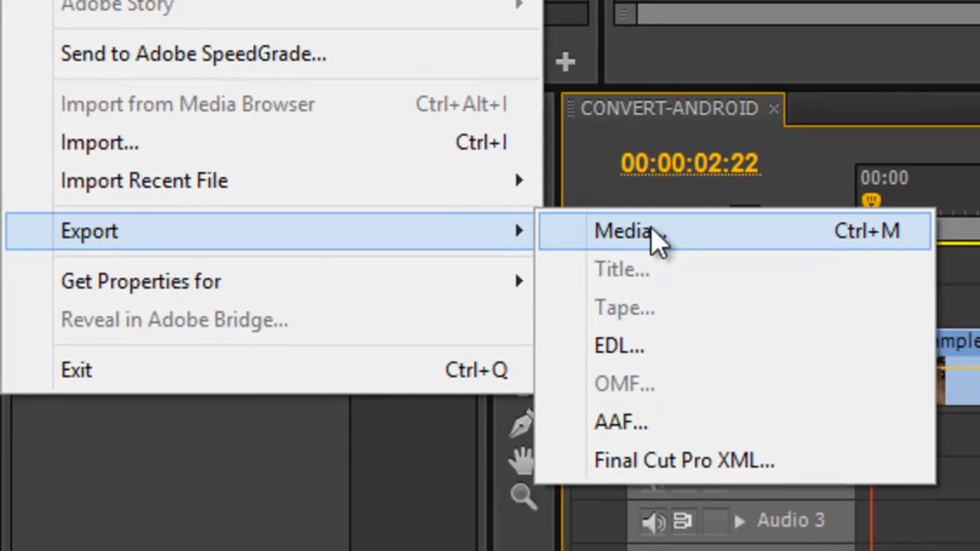
click(657, 242)
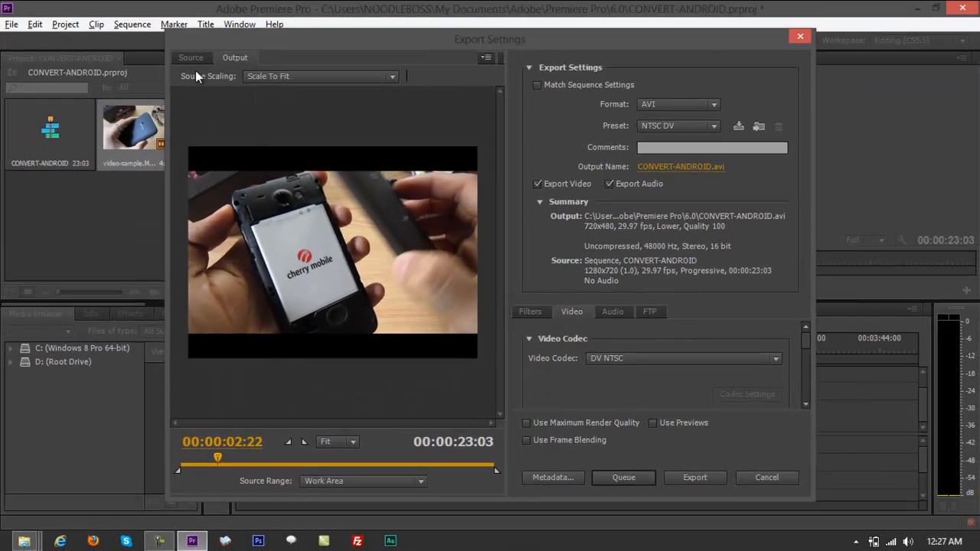
click(184, 60)
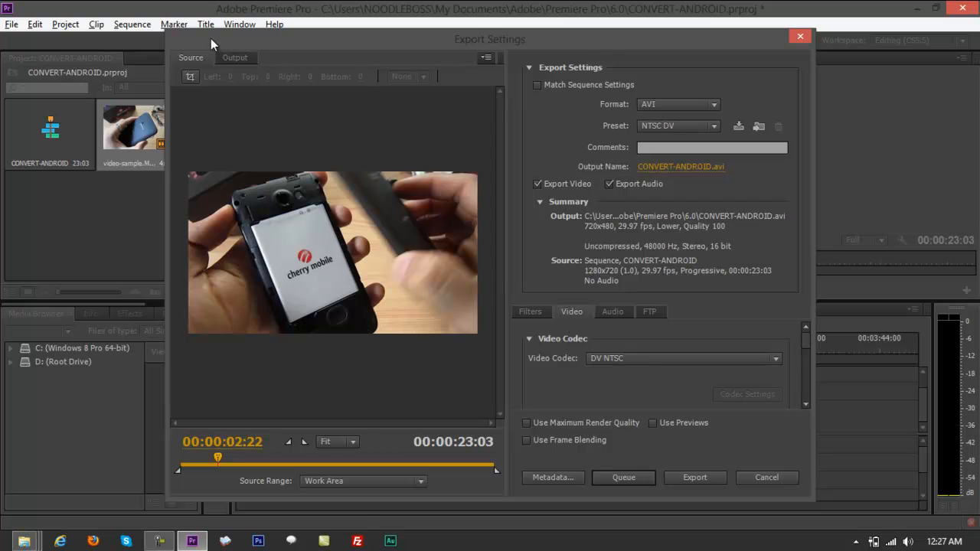
click(234, 57)
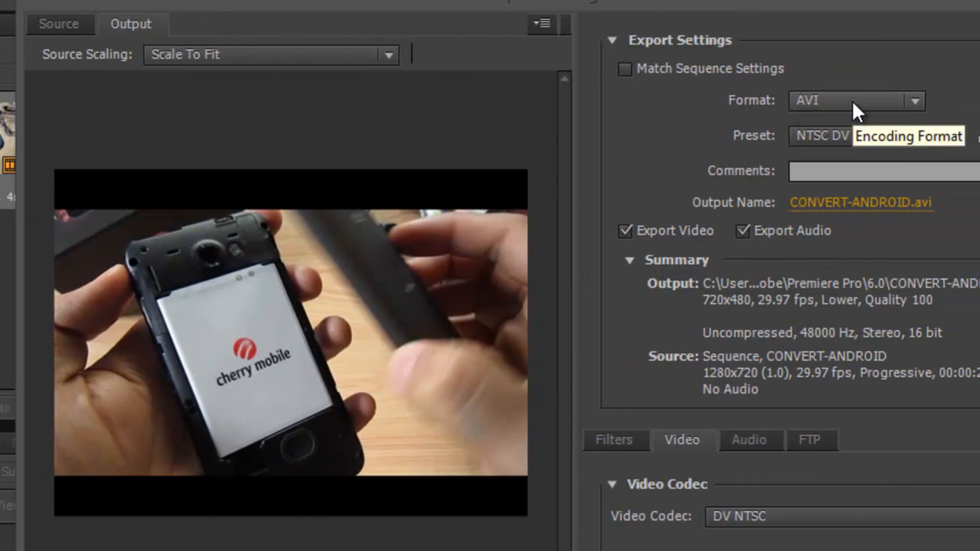
Set the export format to H.264 with the Android Tablet - 720p 29.97 preset, checking the output preview.
click(853, 102)
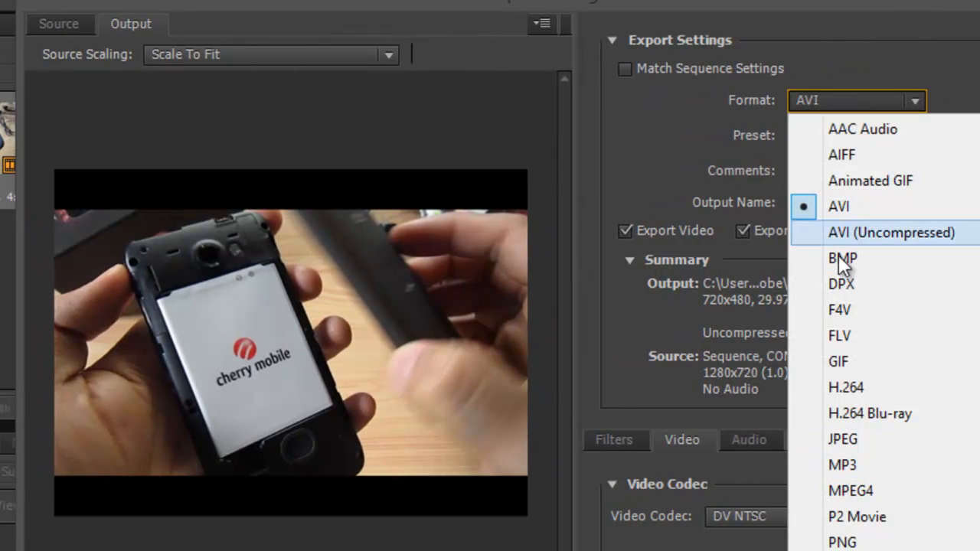
click(670, 103)
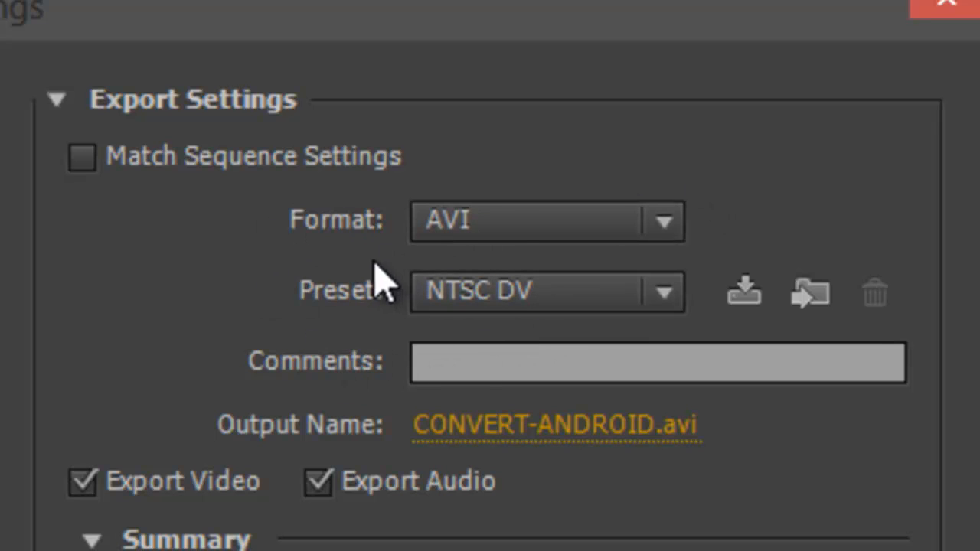
click(576, 223)
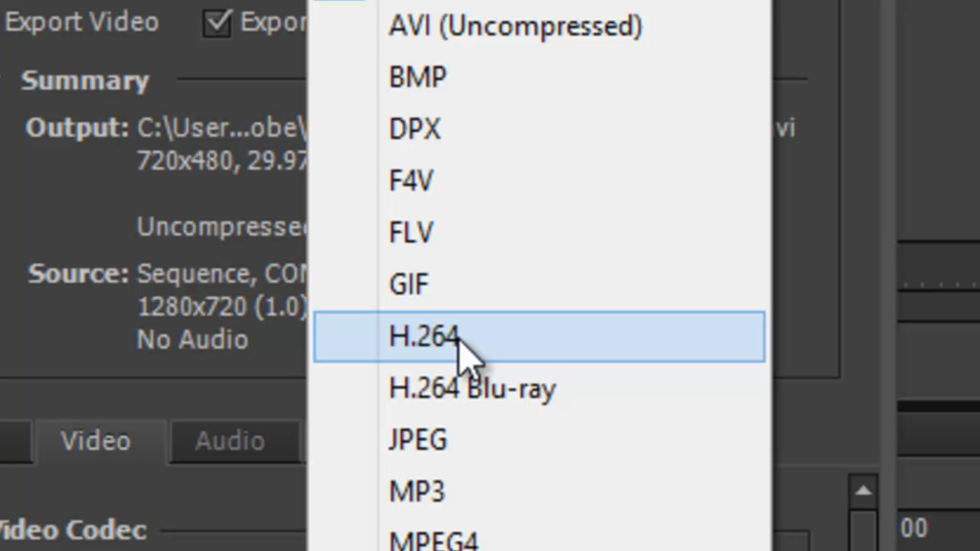
click(459, 338)
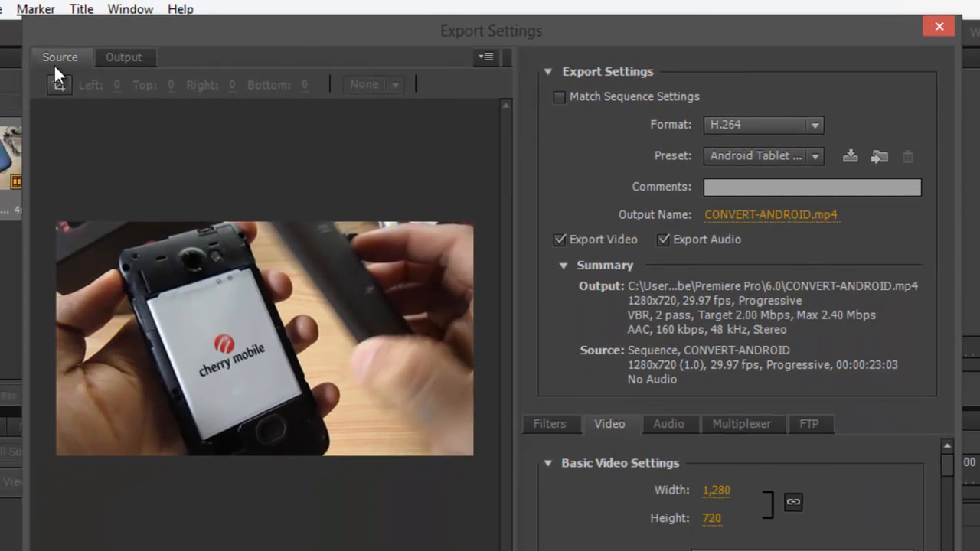
click(118, 51)
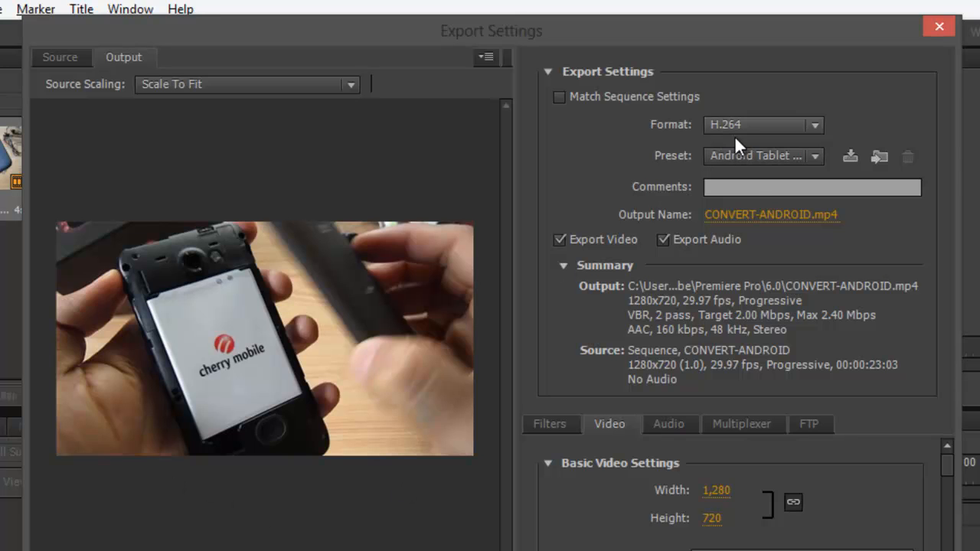
click(749, 157)
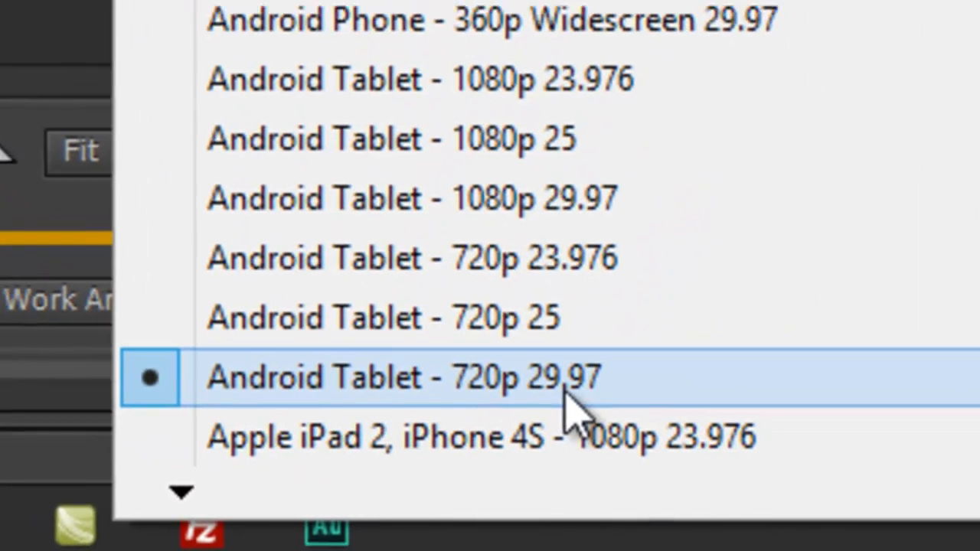
click(571, 383)
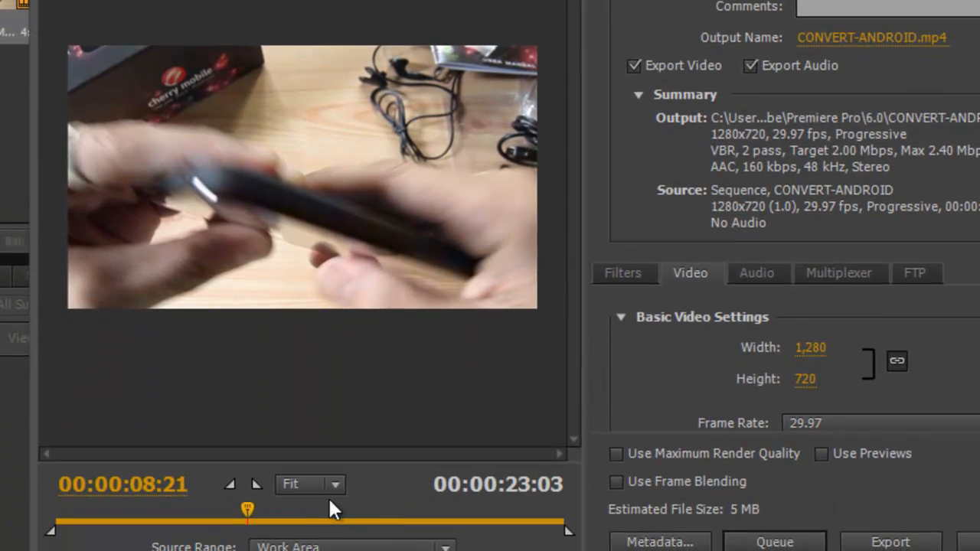
Scrub the export preview, review the video settings through Advanced Settings, and export the sequence as CONVERT-ANDROID.mp4.
drag(247, 509, 122, 536)
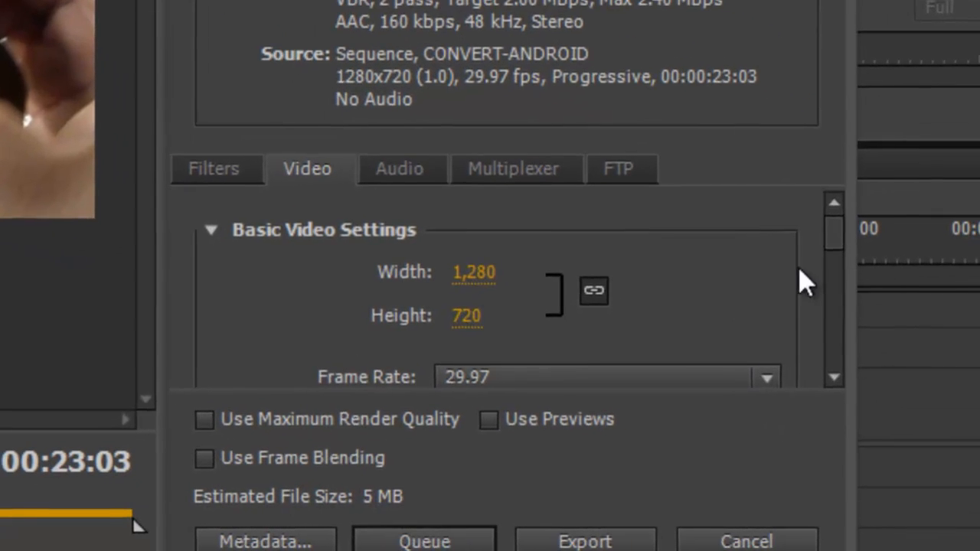
drag(833, 243, 814, 345)
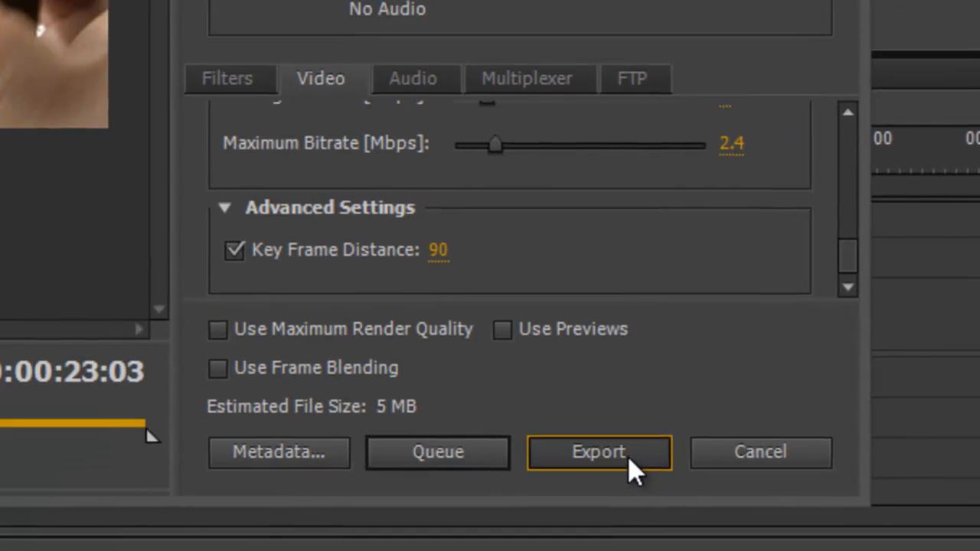
click(585, 422)
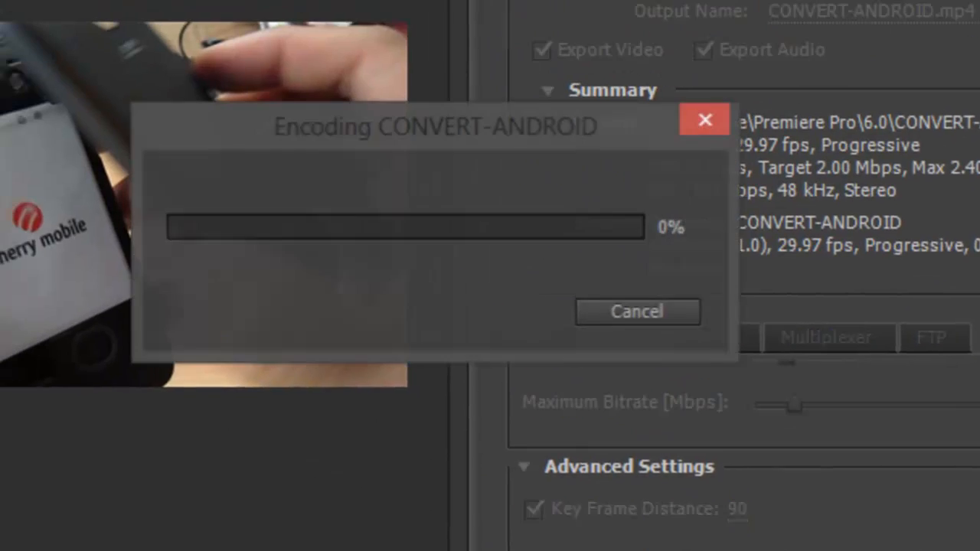